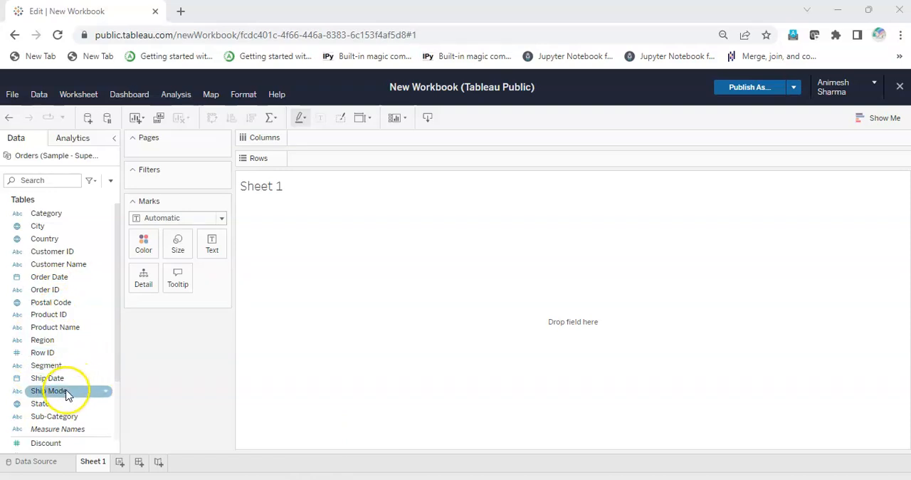
Build a bar chart with State on columns and Sales on rows, sorted in descending order of sales
drag(57, 404, 332, 138)
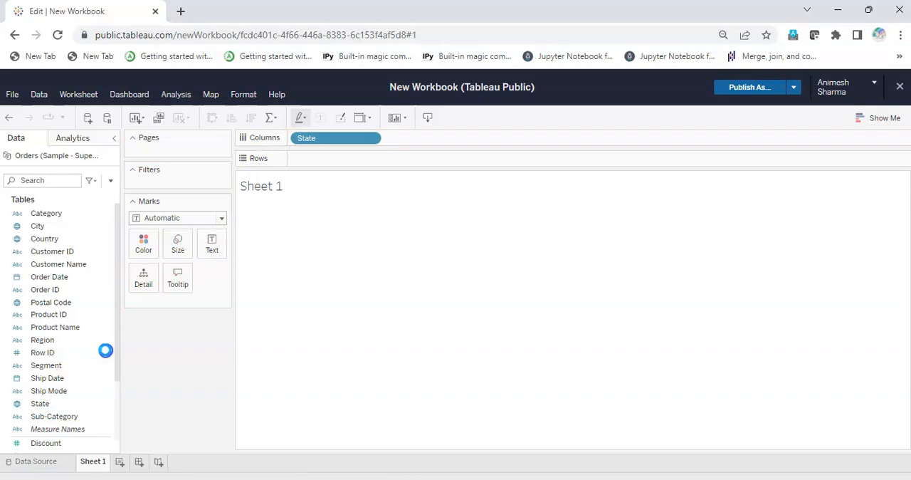
scroll(115, 375, down, 3)
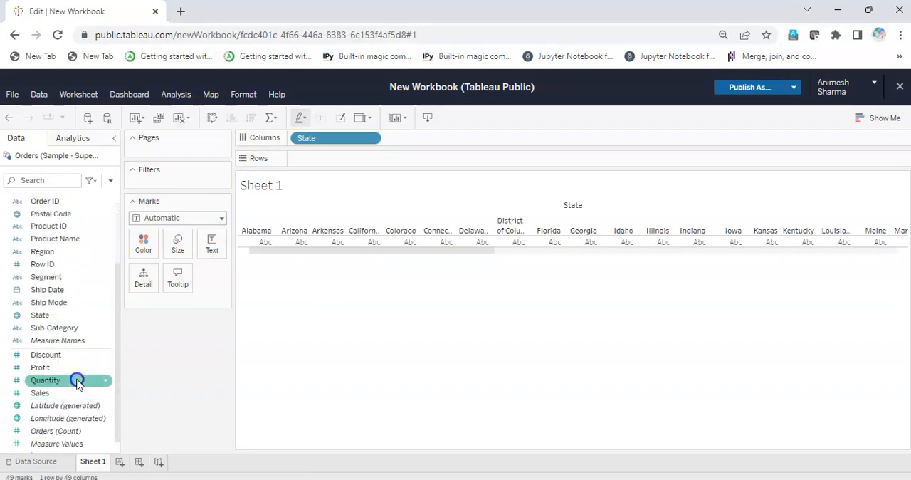
drag(78, 392, 375, 158)
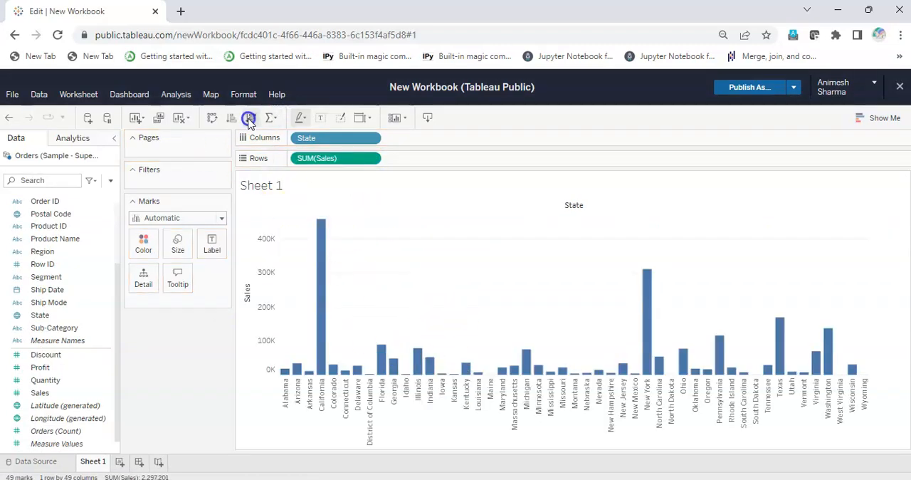
click(250, 121)
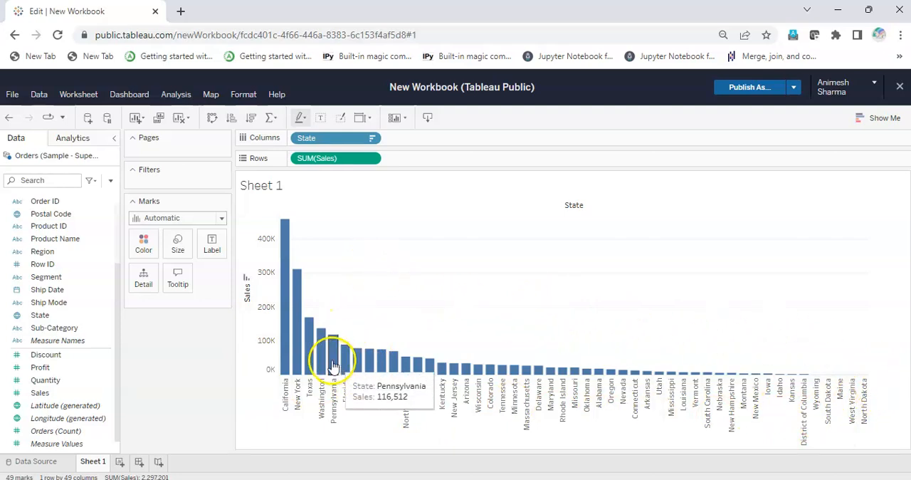
Open the filter settings for State and examine the wildcard comparisons and the by-field condition options
click(375, 139)
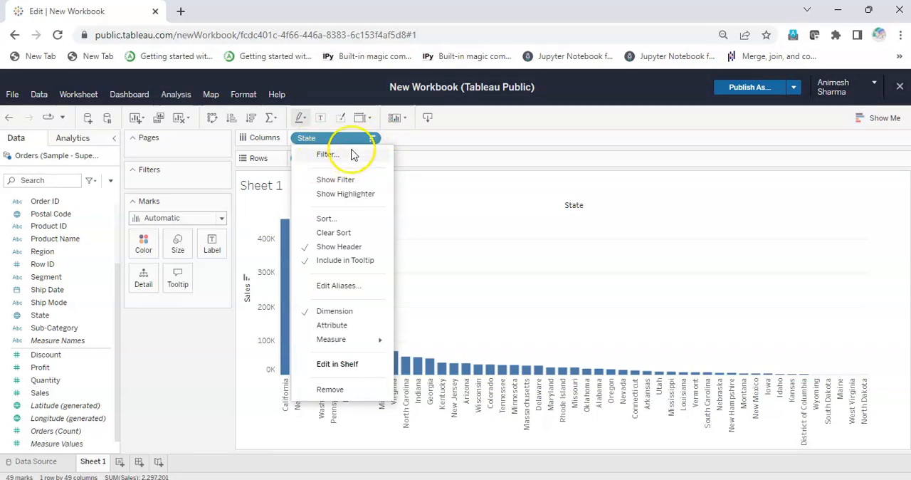
click(354, 155)
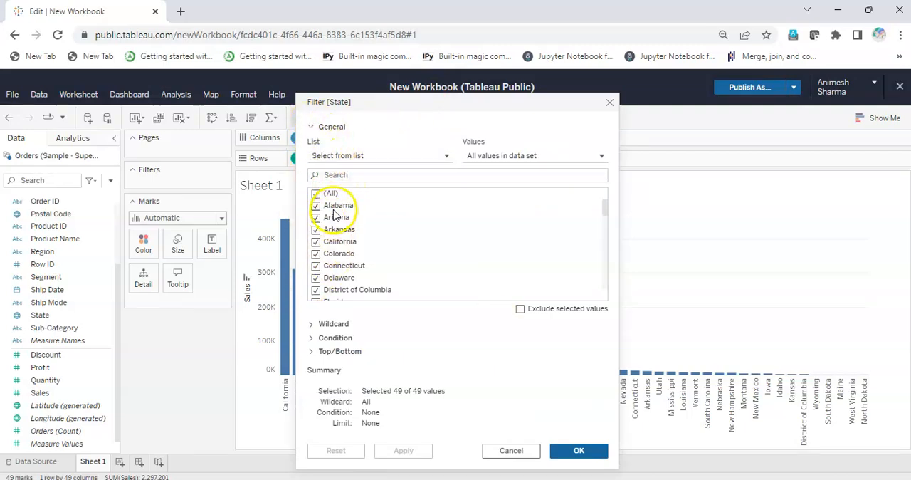
click(315, 130)
click(313, 142)
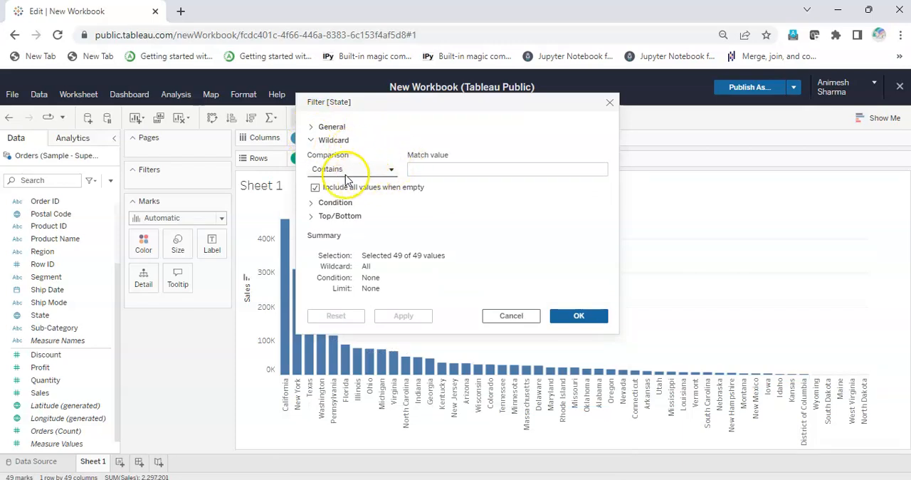
click(320, 169)
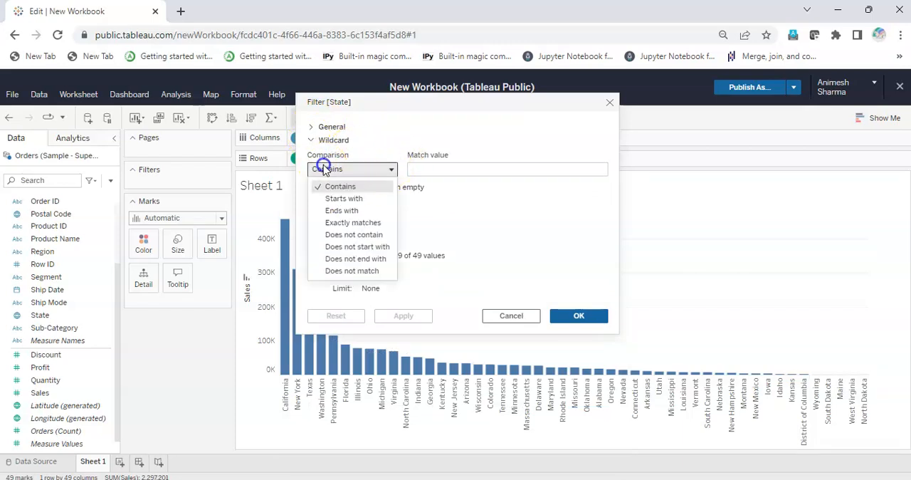
click(319, 168)
click(313, 142)
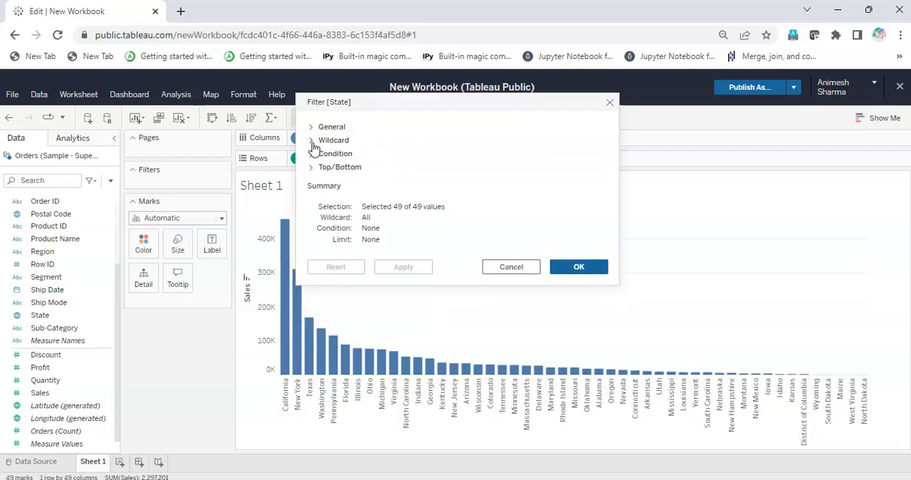
click(314, 155)
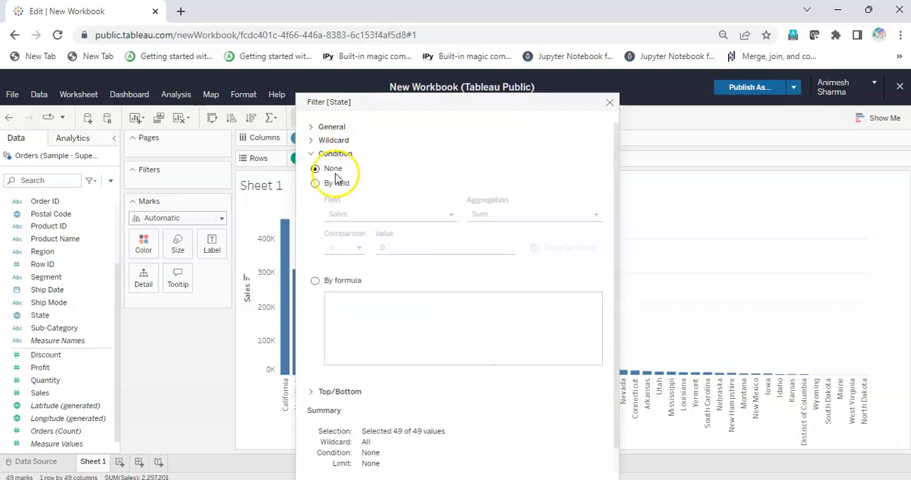
click(316, 183)
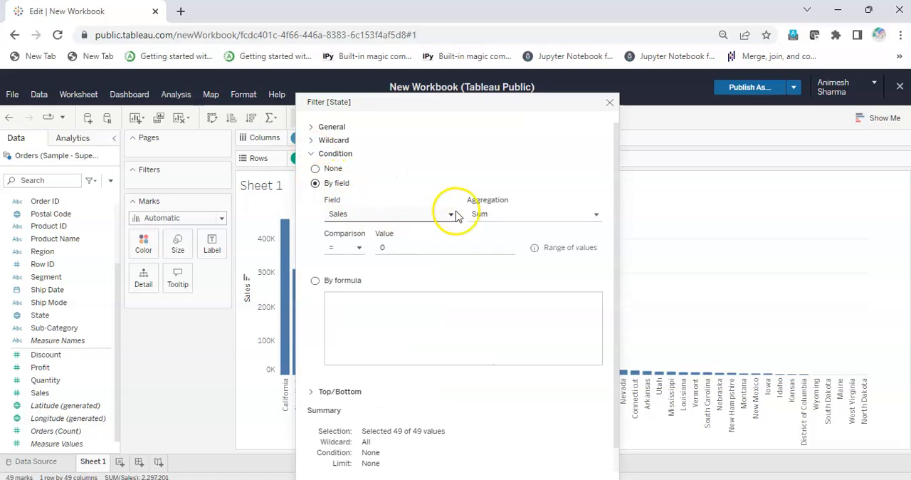
click(395, 245)
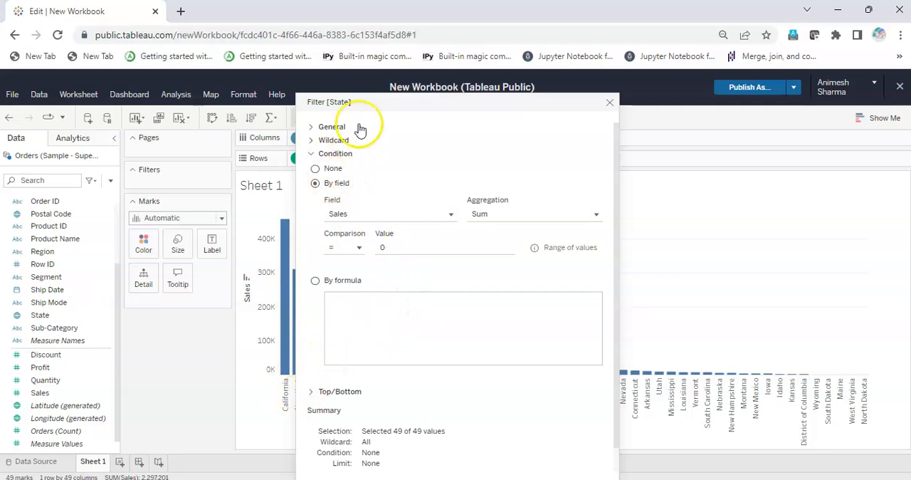
Filter State to the top 5 by sum of Sales and apply the filter
click(313, 392)
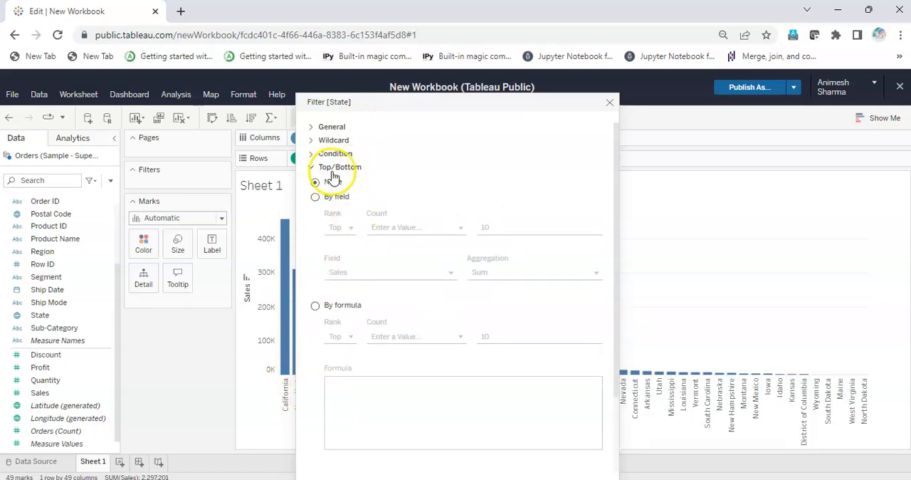
click(315, 196)
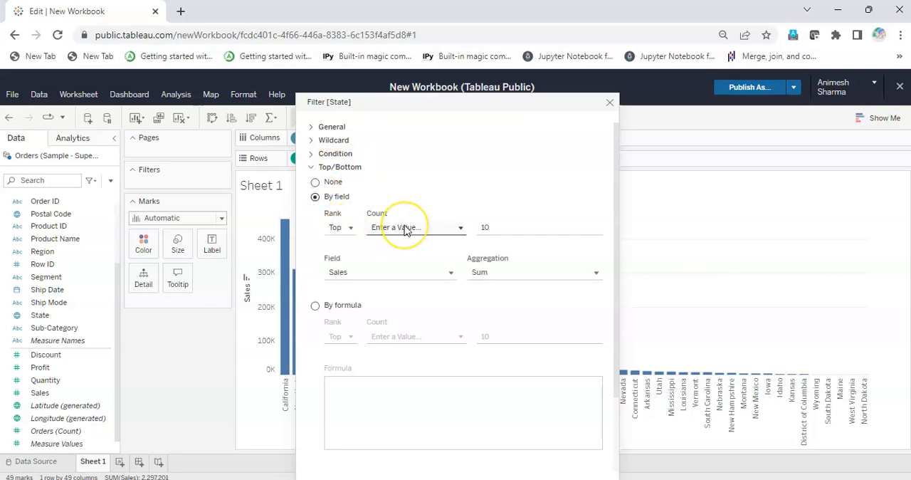
click(378, 229)
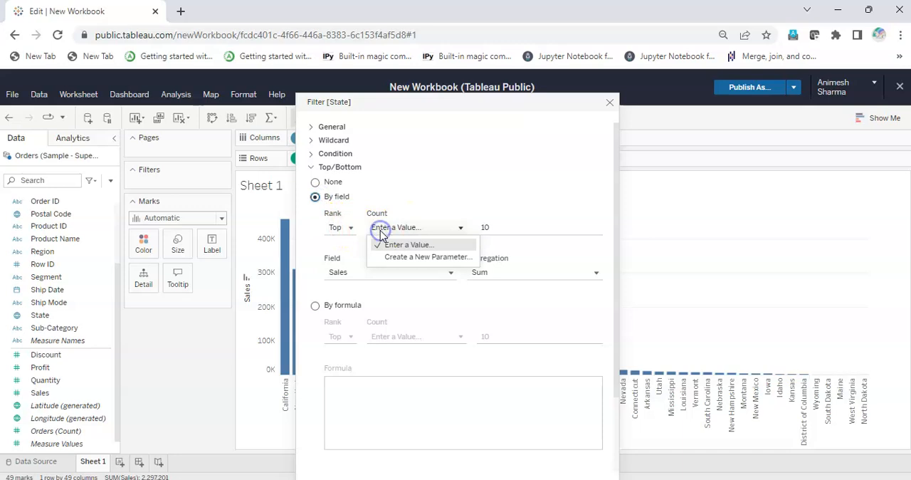
click(487, 226)
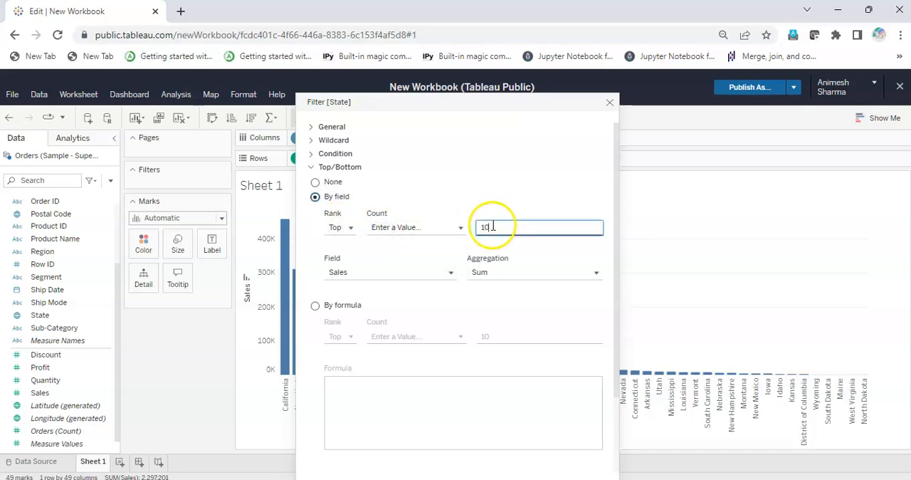
text(5)
click(343, 261)
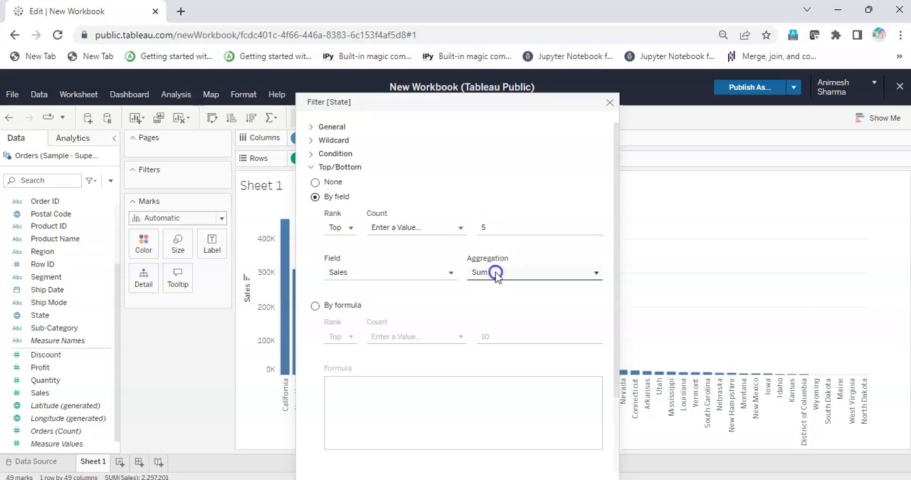
scroll(464, 315, down, 2)
click(389, 464)
click(593, 464)
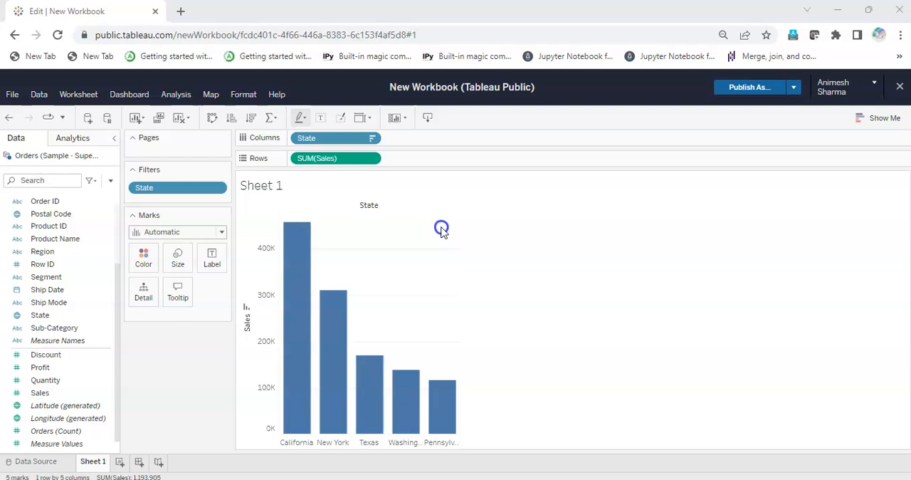
Add a range-of-values filter on the summed Sales with a minimum of 150,000 and apply it
click(374, 159)
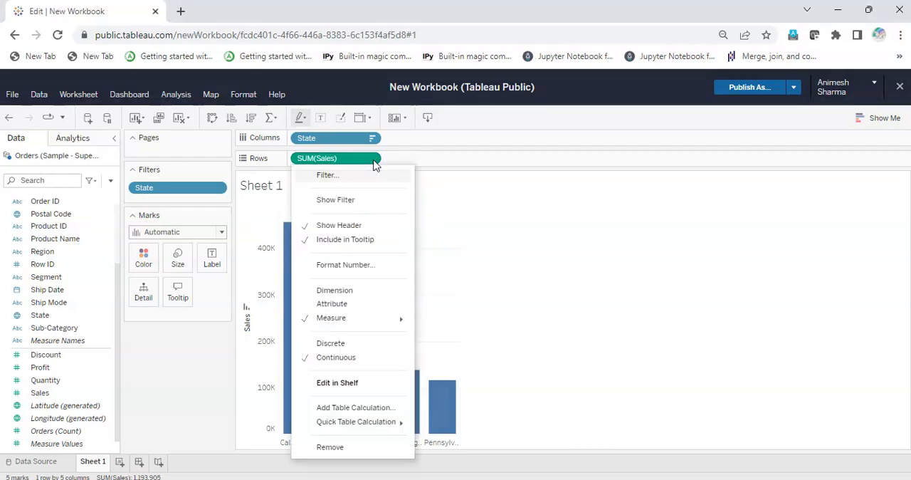
click(360, 175)
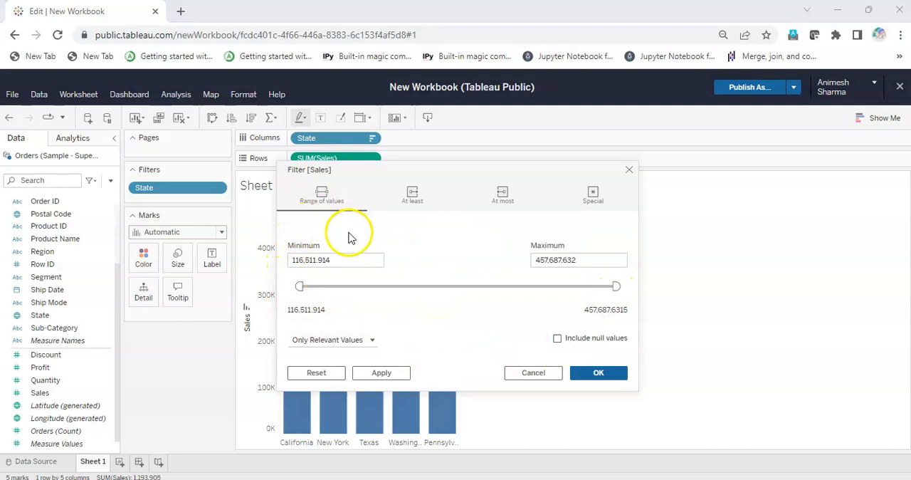
click(346, 260)
drag(345, 260, 274, 262)
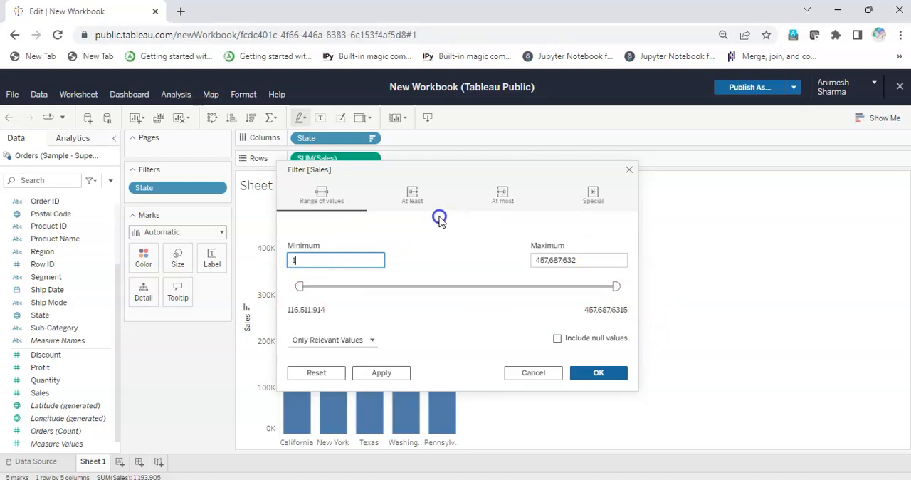
text(1,500)
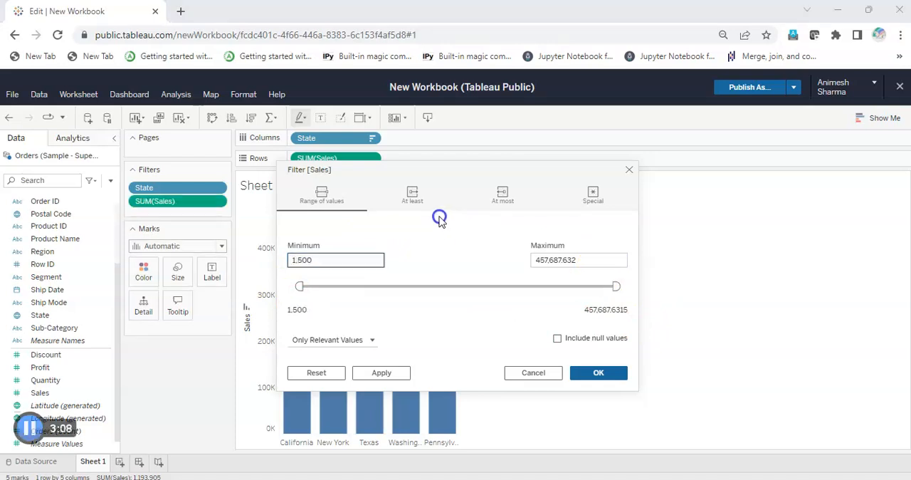
key(Return)
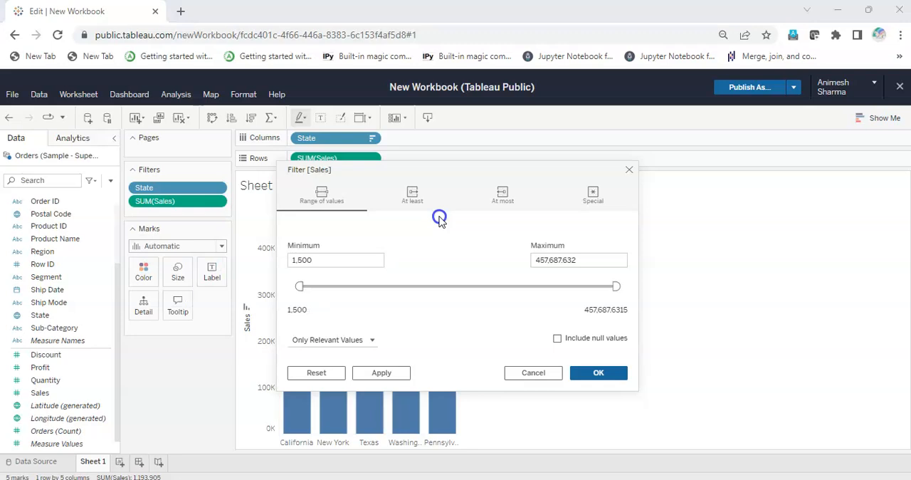
click(374, 254)
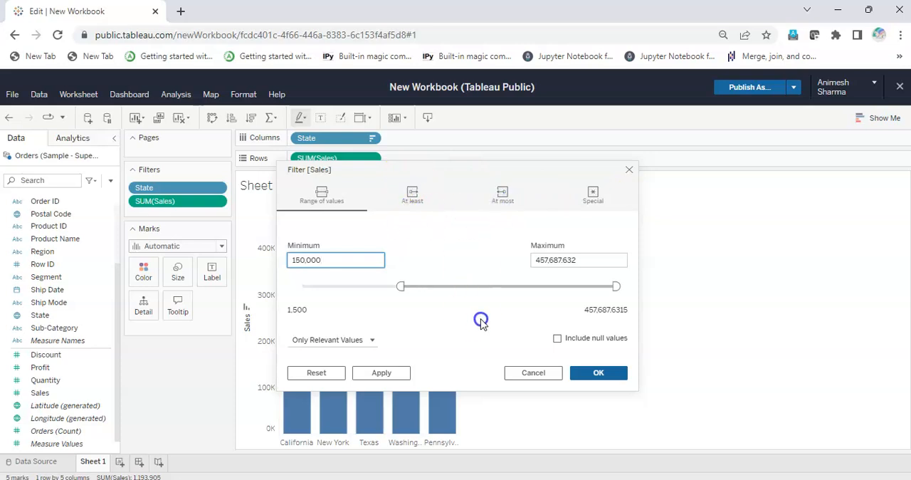
click(399, 372)
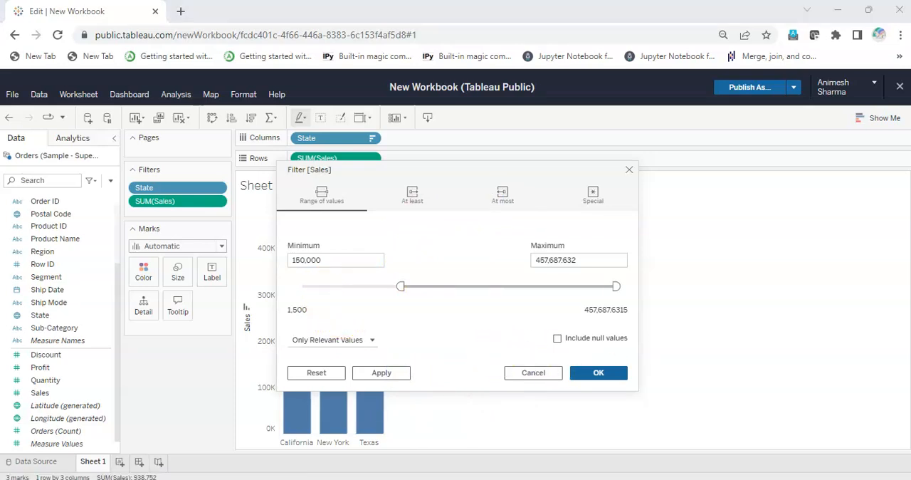
click(592, 372)
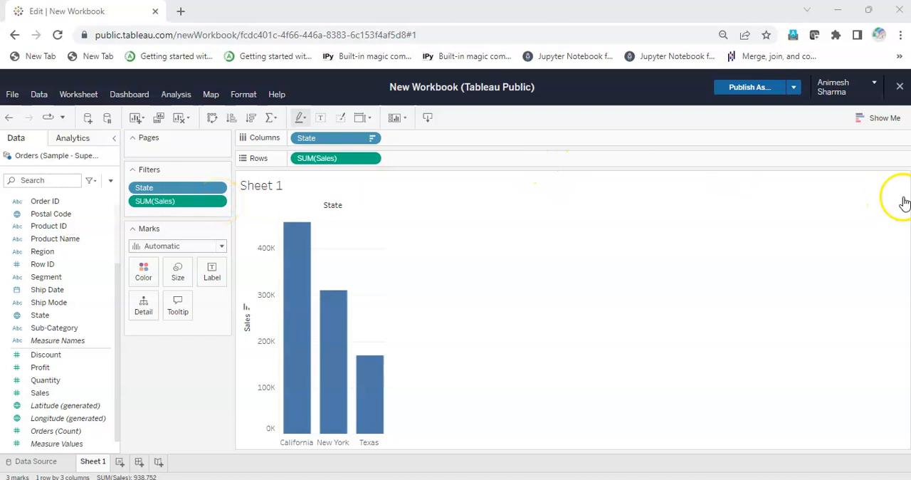
Show the interactive filter control for the summed Sales filter on the worksheet
click(221, 203)
click(206, 244)
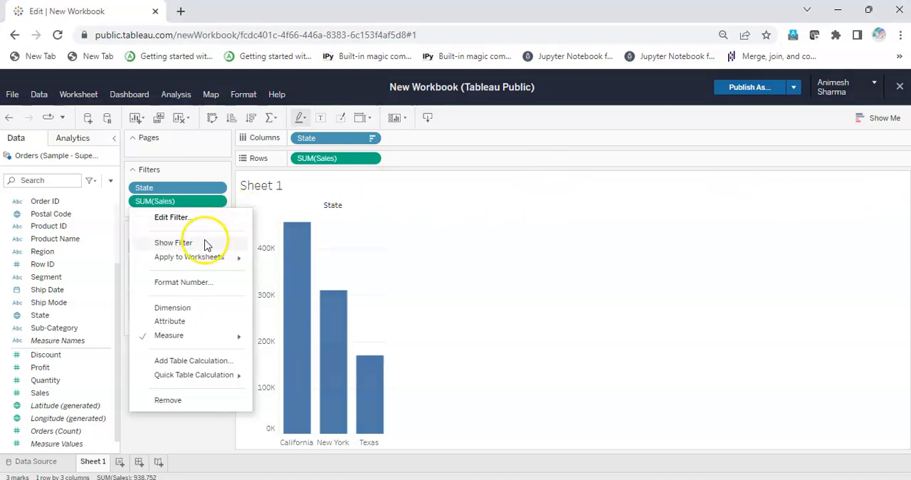